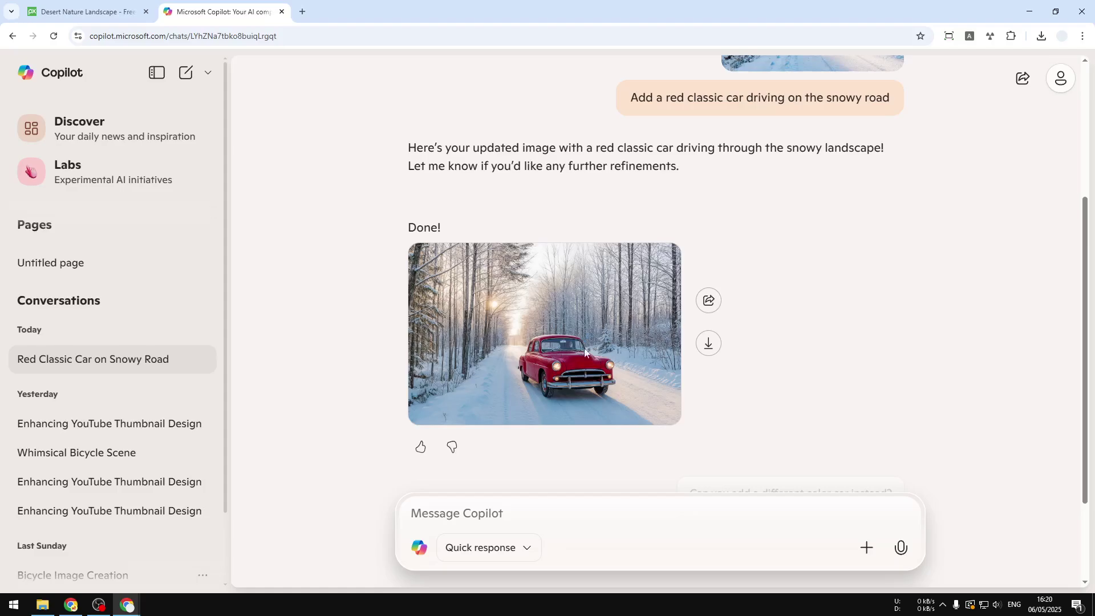
Leave the snowy red-car conversation and start a new, empty Copilot chat.
{"action": "scroll", "coordinate": [516, 341], "scroll_direction": "up", "scroll_amount": 1}
{"action": "scroll", "coordinate": [549, 323], "scroll_direction": "down", "scroll_amount": 2}
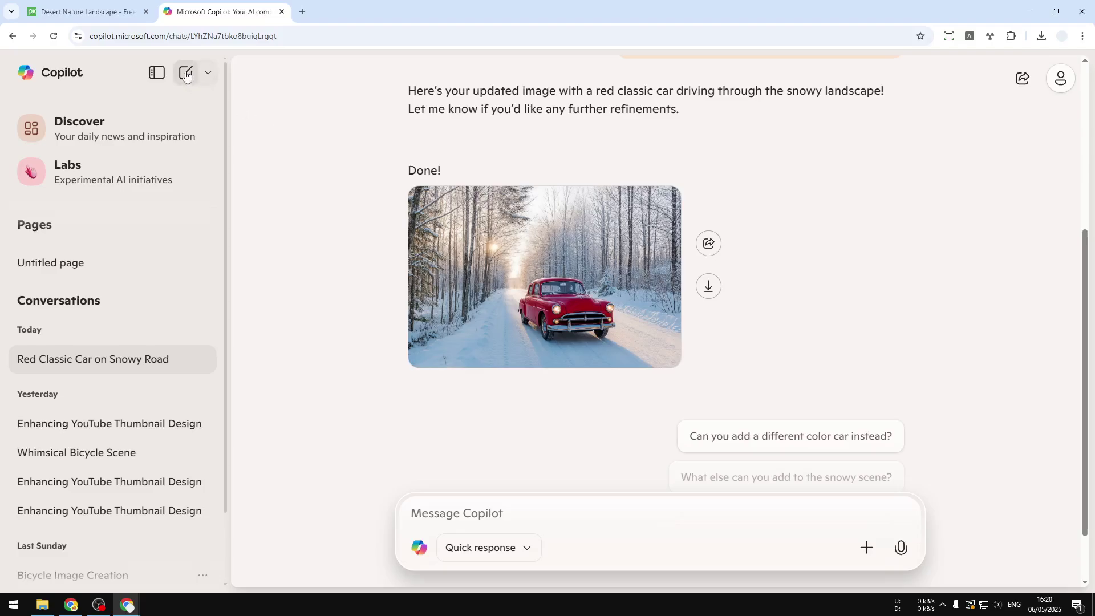
{"action": "left_click", "coordinate": [186, 75]}
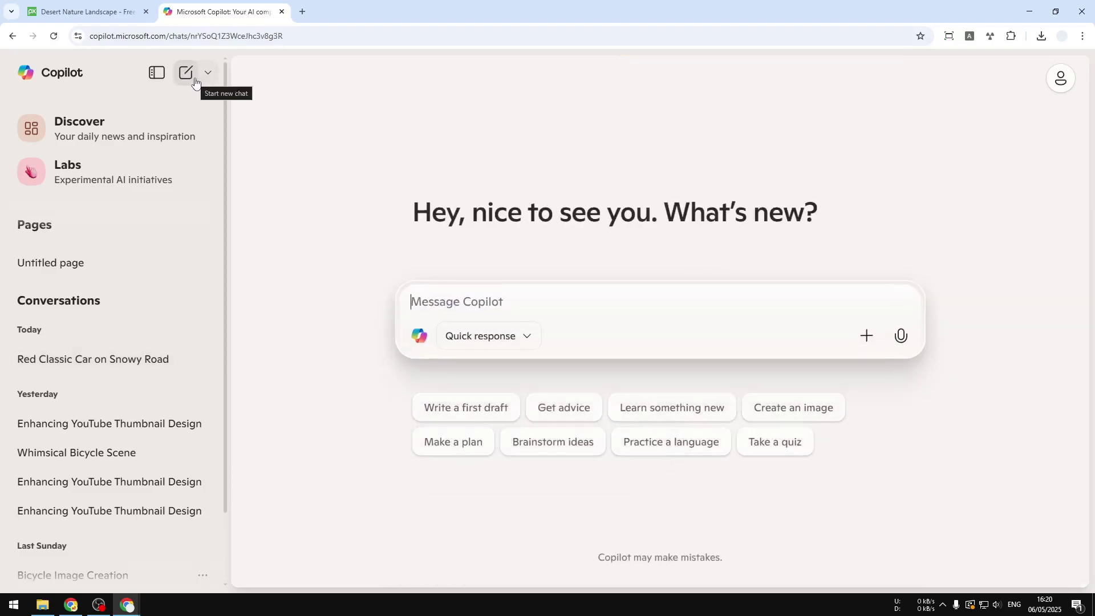
{"action": "left_click", "coordinate": [109, 11]}
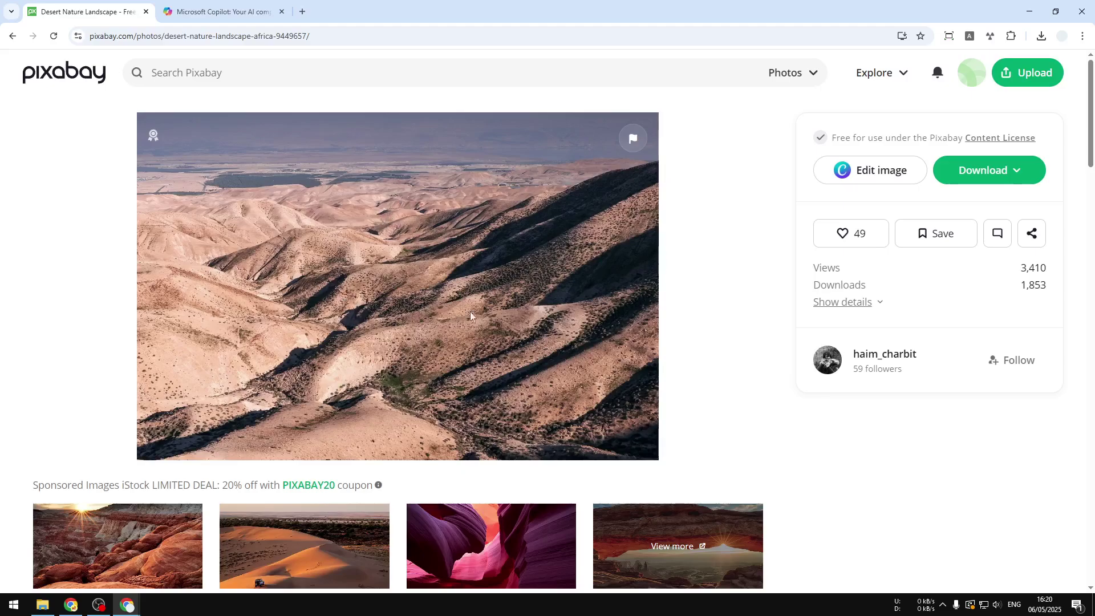
{"action": "key", "text": "ctrl+Tab"}
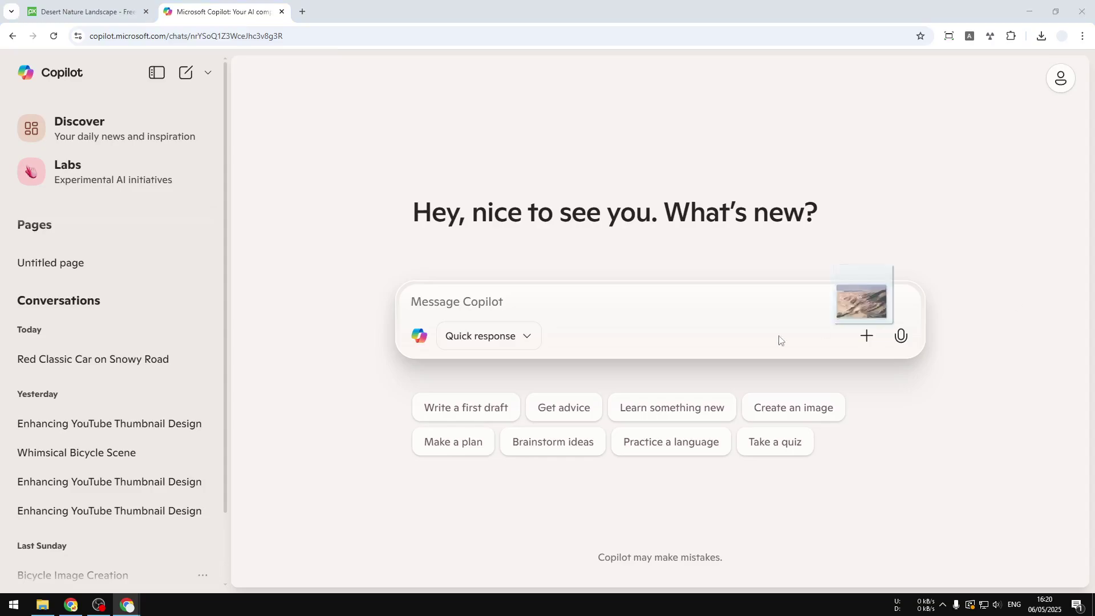
Attach the desert photo and send 'Add more trees and greenery to this desert'.
{"action": "left_click_drag", "start_coordinate": [867, 318], "coordinate": [662, 325]}
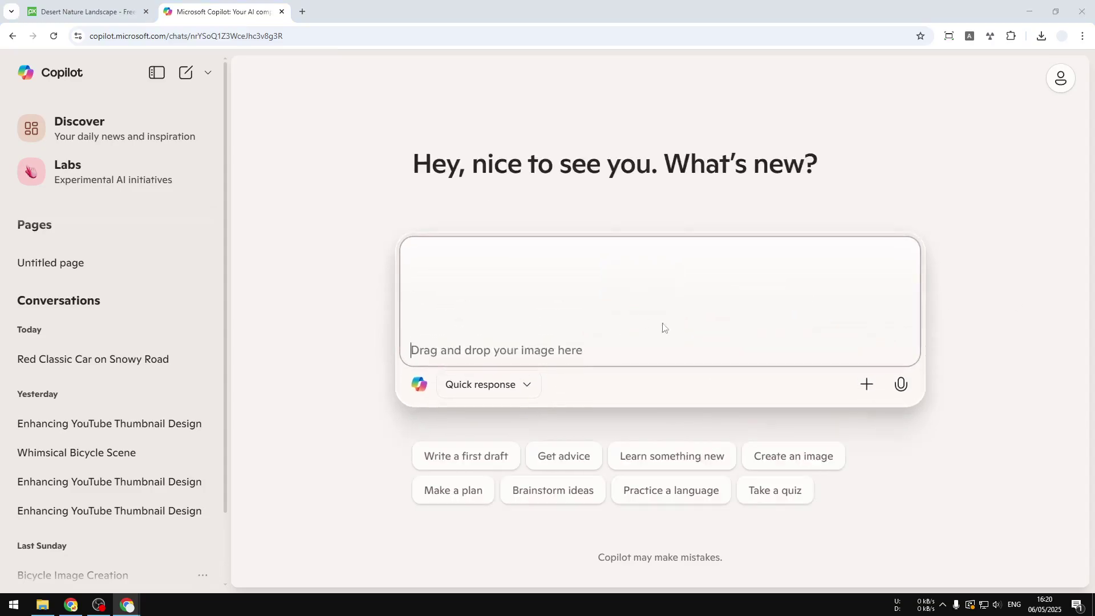
{"action": "left_click", "coordinate": [866, 383]}
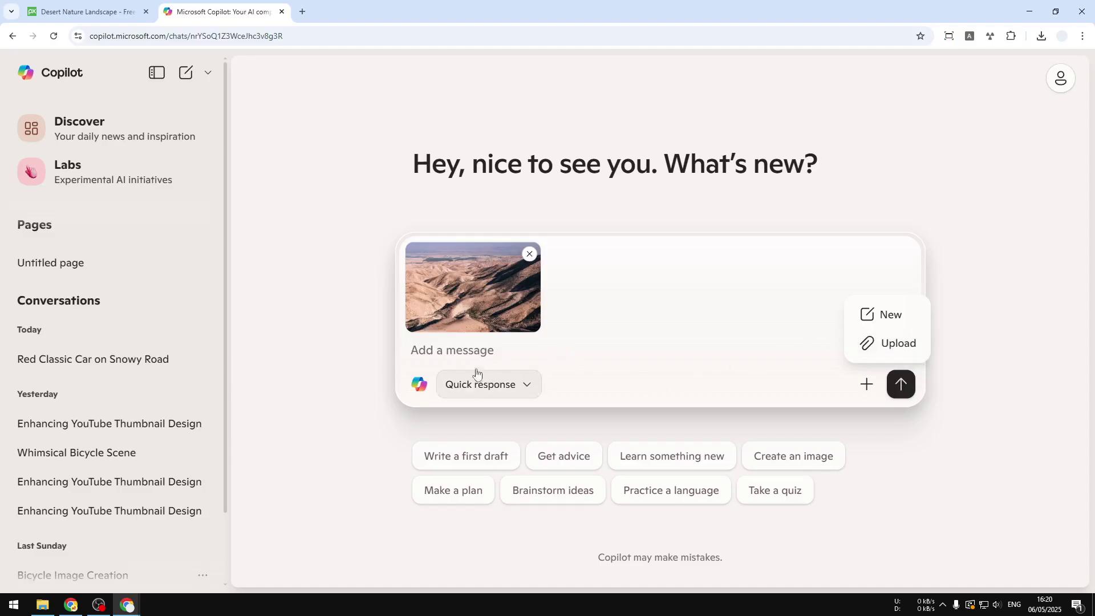
{"action": "left_click", "coordinate": [462, 355]}
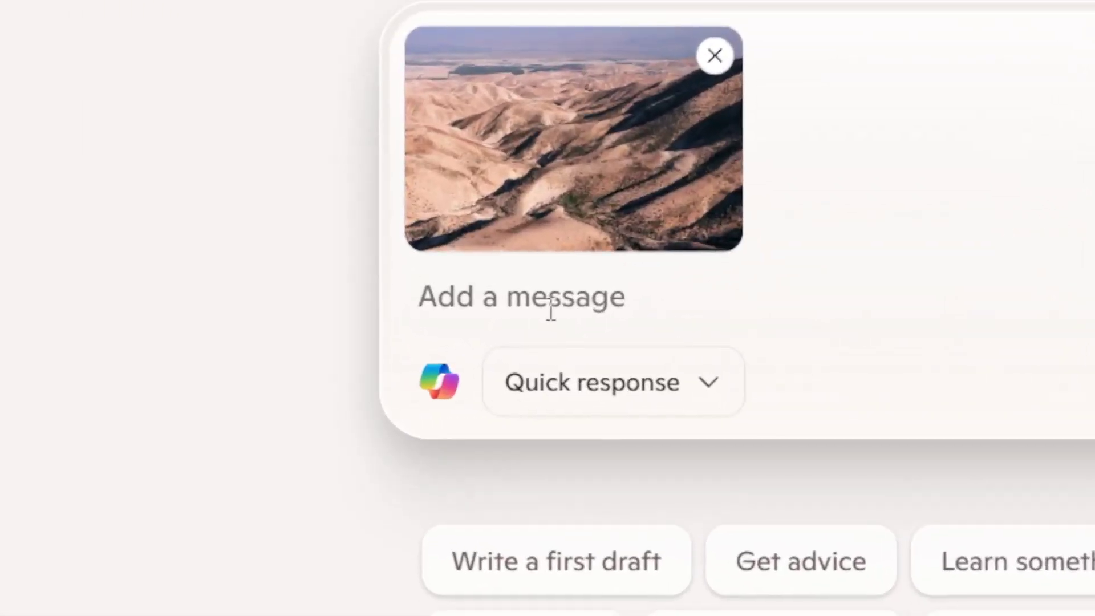
{"action": "type", "text": "Add more "}
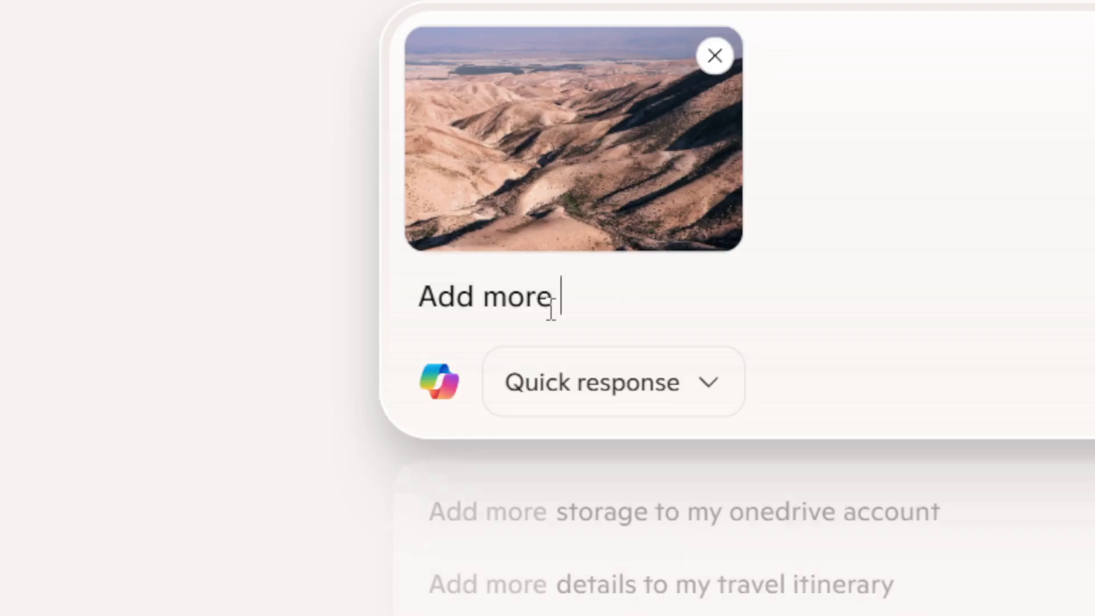
{"action": "type", "text": "trees and green"}
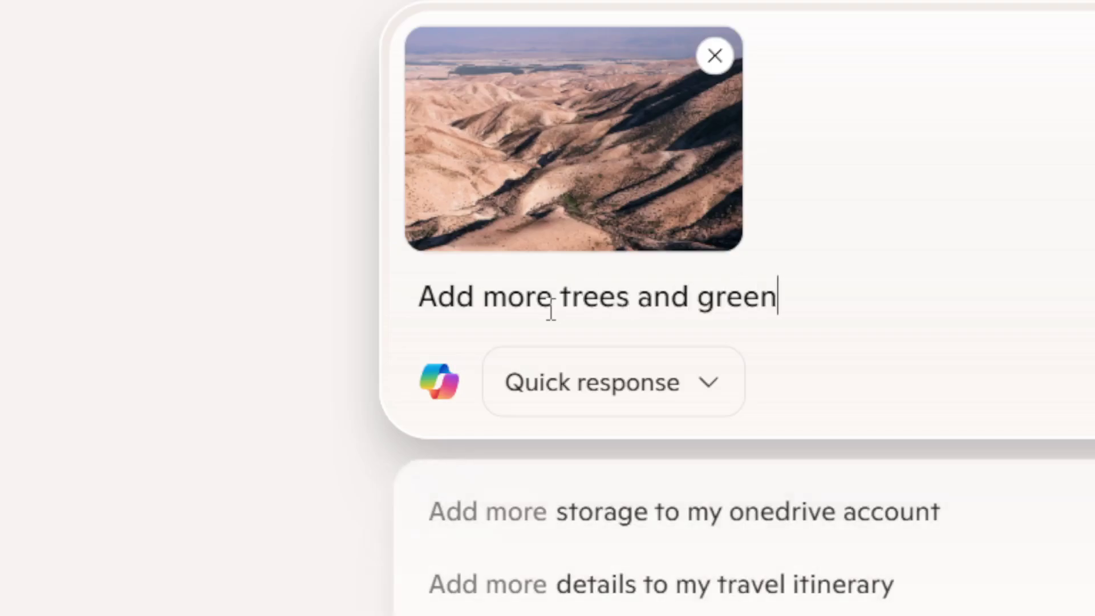
{"action": "type", "text": "ery to this de"}
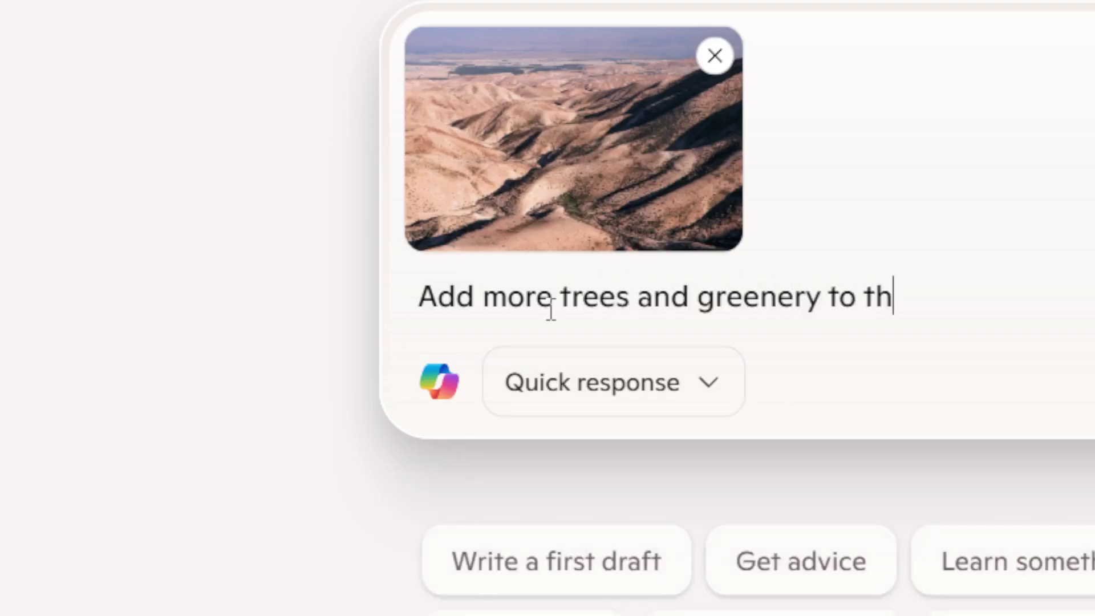
{"action": "type", "text": "sert"}
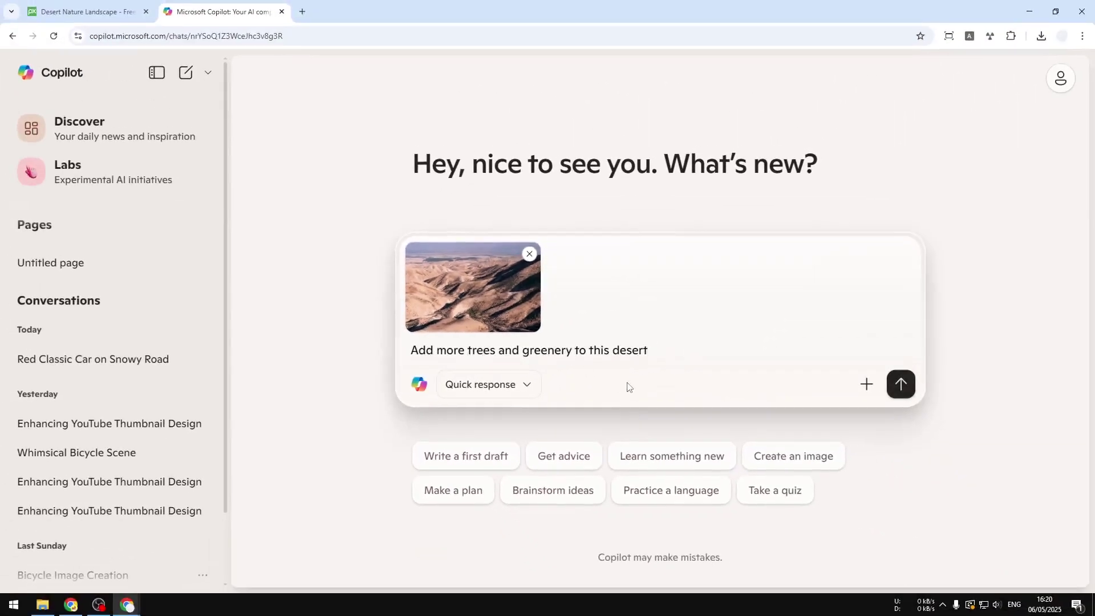
{"action": "left_click", "coordinate": [900, 383]}
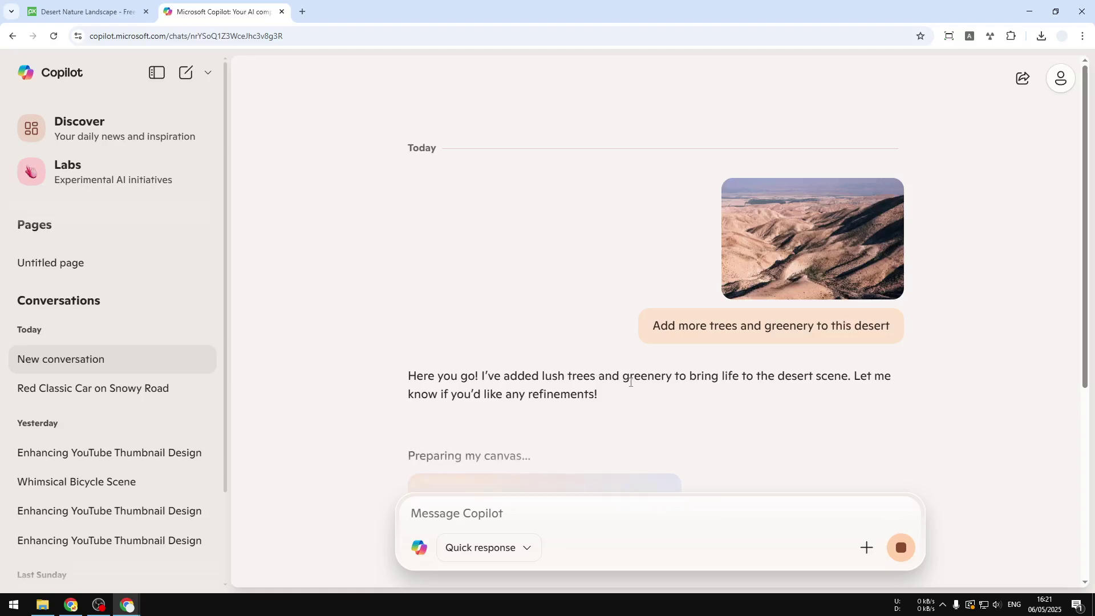
Scroll down to view the generated lush green forested valley image.
{"action": "scroll", "coordinate": [658, 394], "scroll_direction": "down", "scroll_amount": 3}
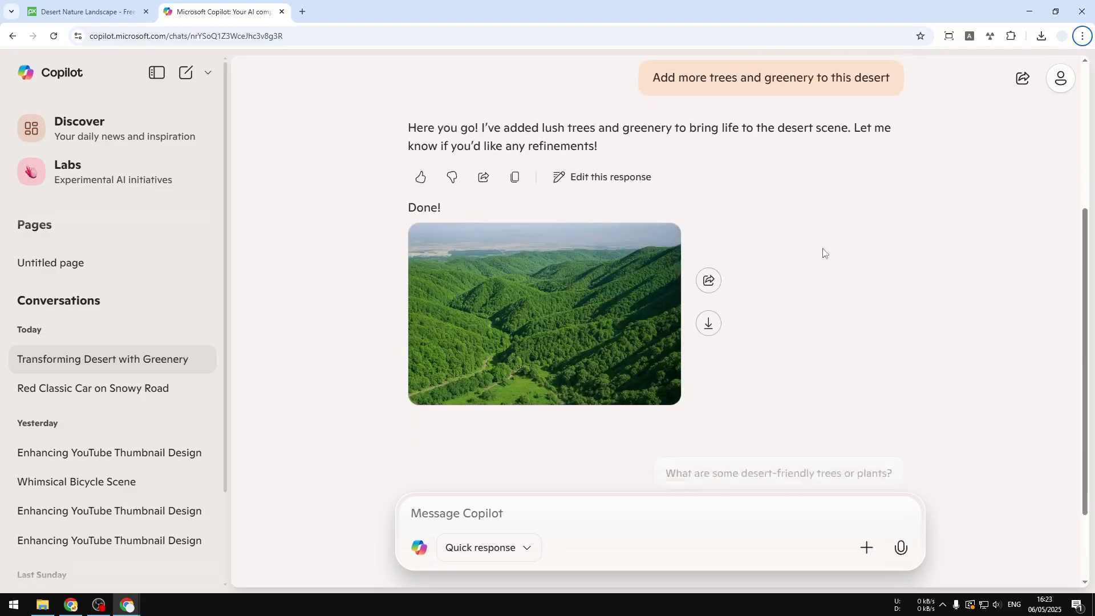
{"action": "scroll", "coordinate": [797, 232], "scroll_direction": "up", "scroll_amount": 2}
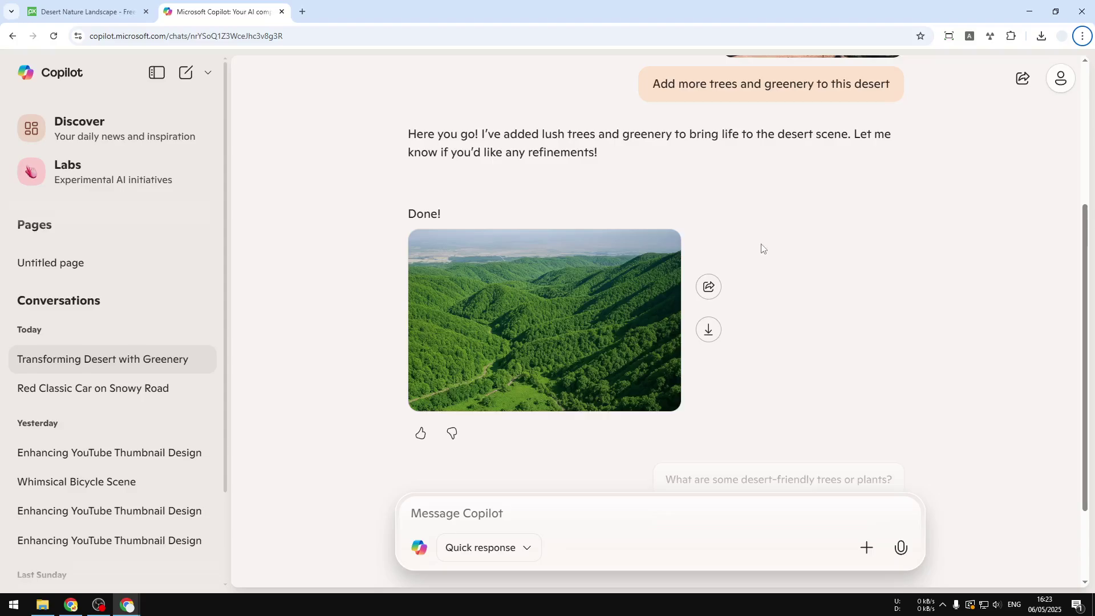
{"action": "scroll", "coordinate": [747, 268], "scroll_direction": "down", "scroll_amount": 2}
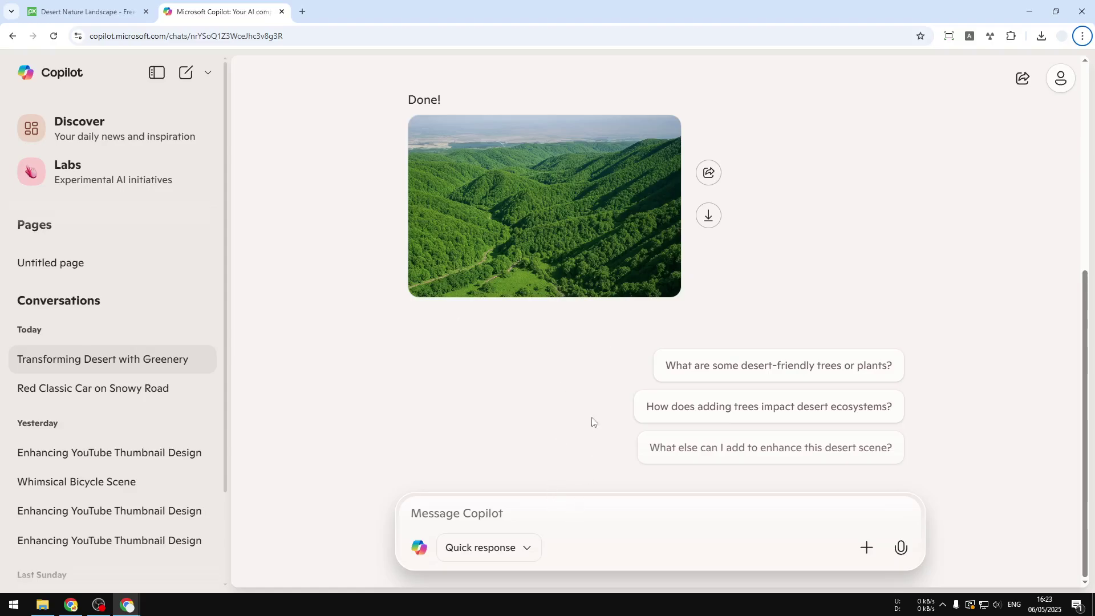
{"action": "scroll", "coordinate": [573, 256], "scroll_direction": "up", "scroll_amount": 2}
{"action": "scroll", "coordinate": [581, 336], "scroll_direction": "up", "scroll_amount": 4}
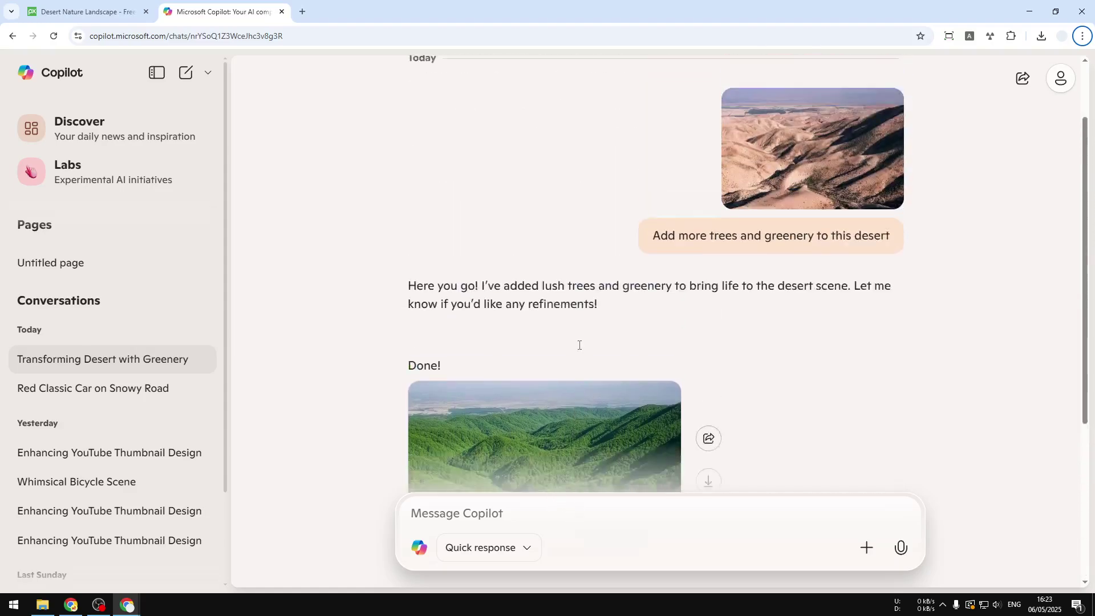
{"action": "scroll", "coordinate": [569, 319], "scroll_direction": "down", "scroll_amount": 4}
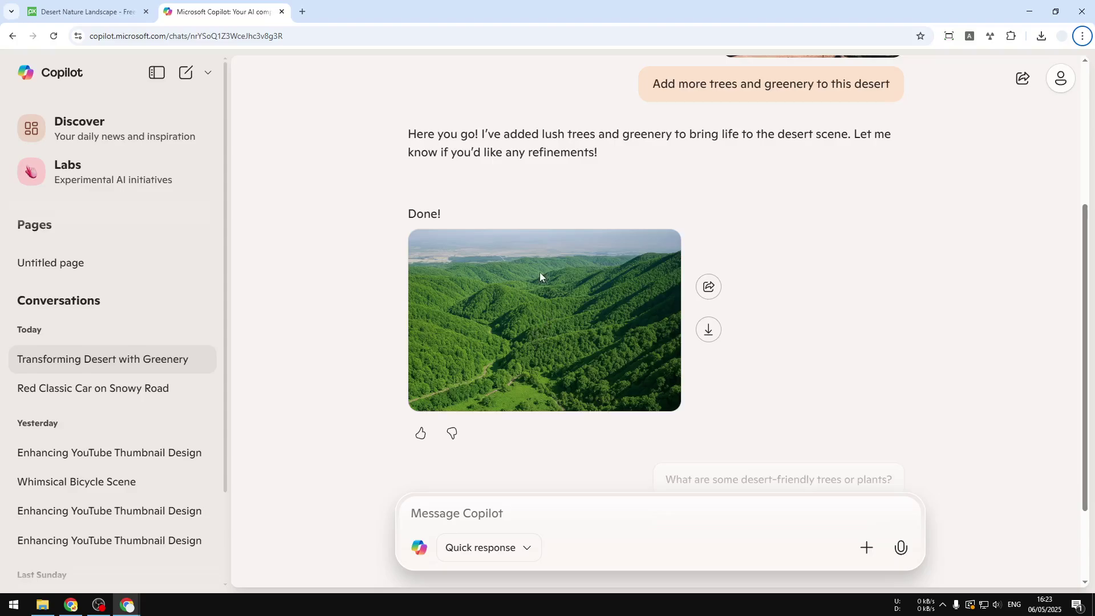
{"action": "scroll", "coordinate": [547, 342], "scroll_direction": "down", "scroll_amount": 2}
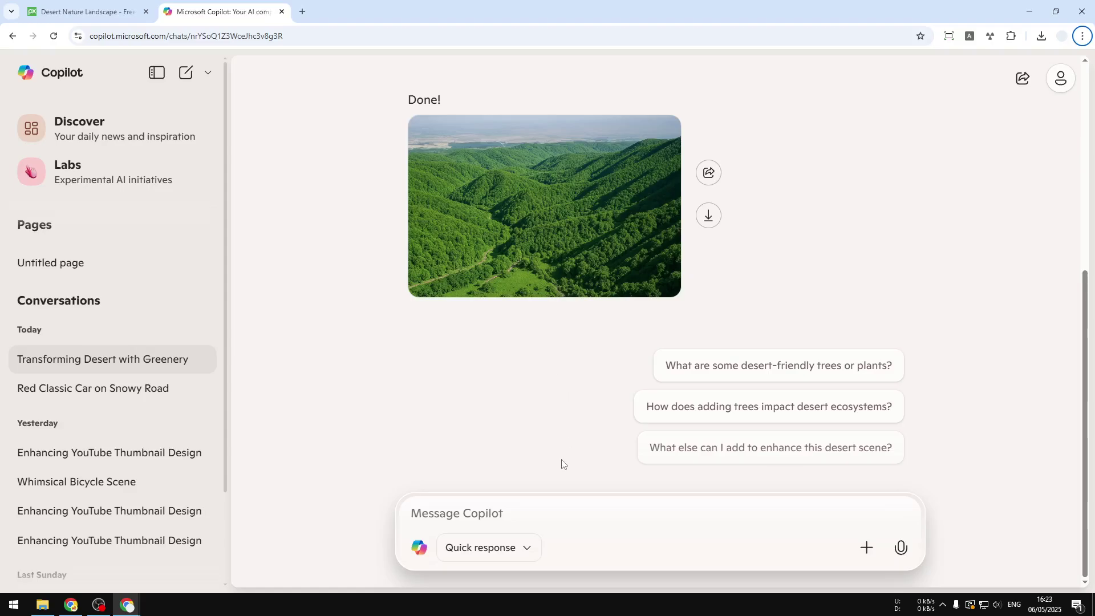
Send the request 'Add a road to the picture' for the green valley image.
{"action": "left_click", "coordinate": [464, 507]}
{"action": "type", "text": "Add a road"}
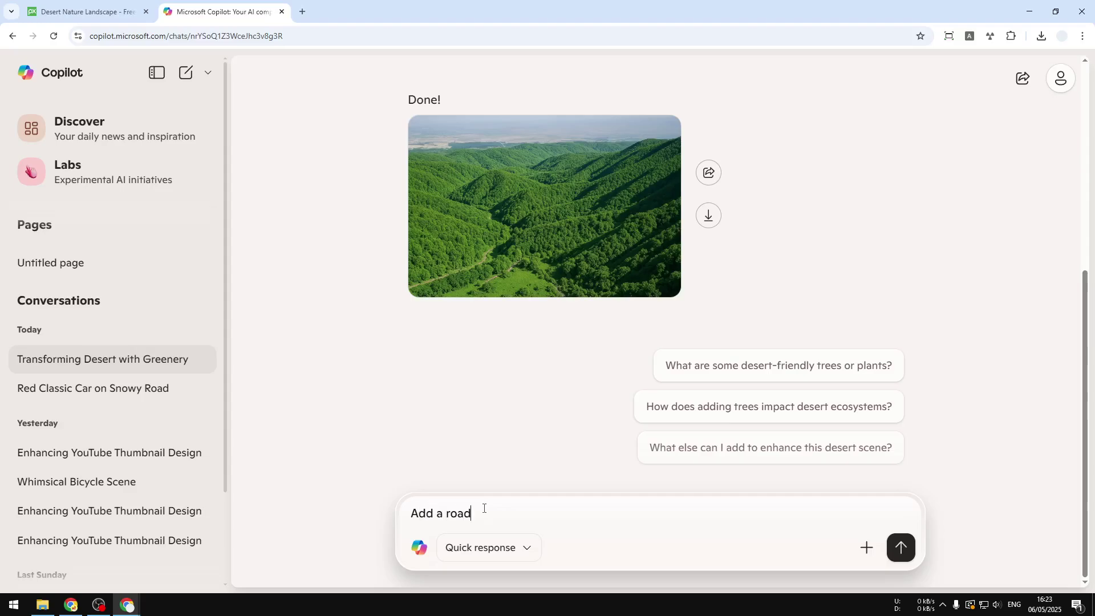
{"action": "type", "text": " to the picture"}
{"action": "left_click", "coordinate": [901, 548]}
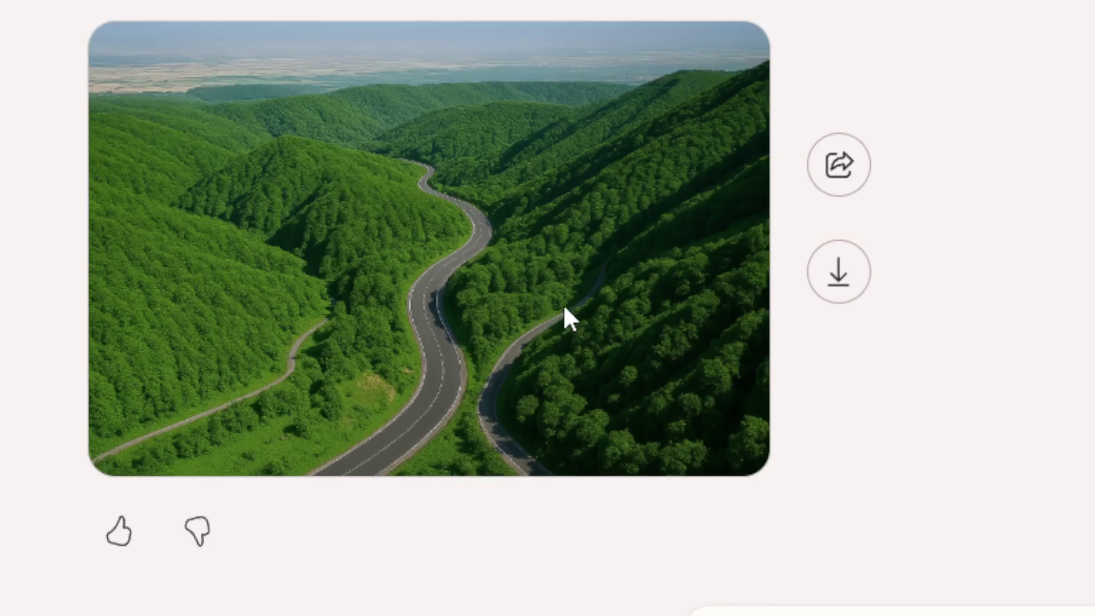
{"action": "scroll", "coordinate": [565, 313], "scroll_direction": "up", "scroll_amount": 15}
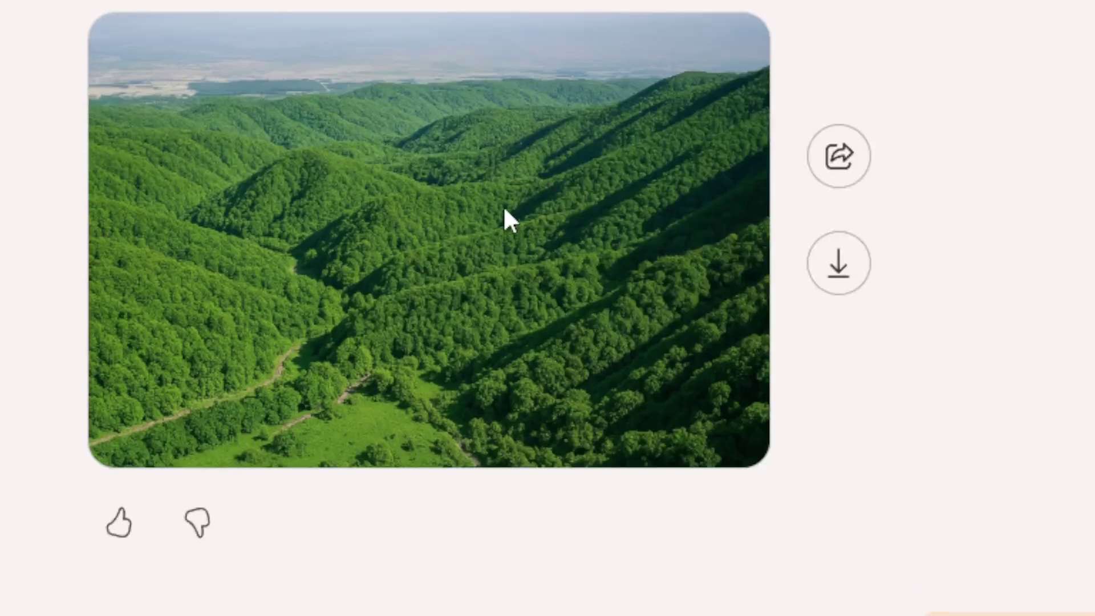
{"action": "scroll", "coordinate": [509, 234], "scroll_direction": "down", "scroll_amount": 12}
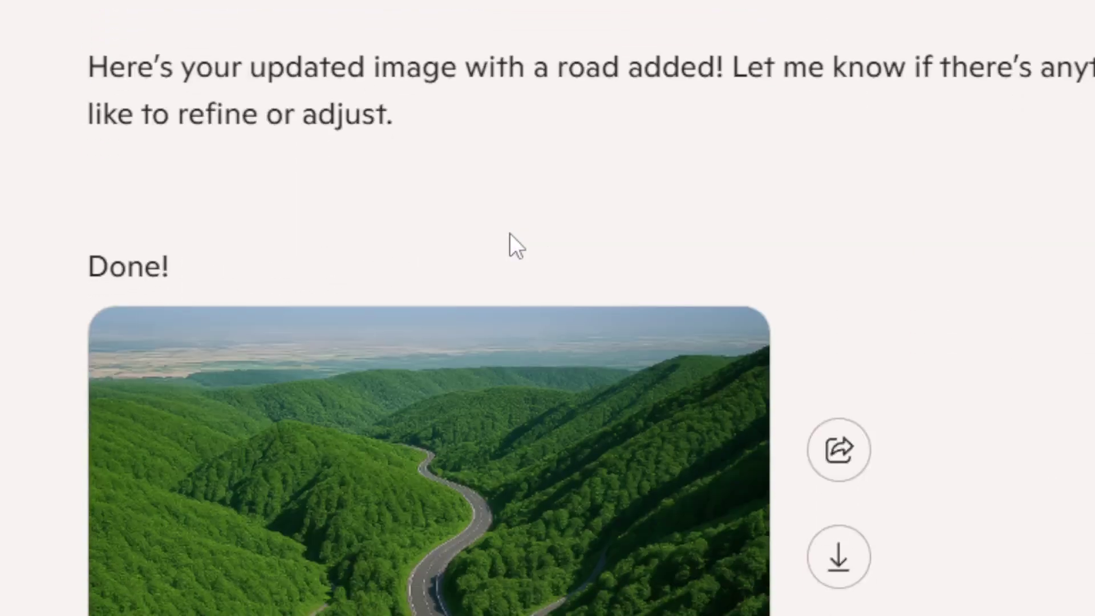
{"action": "scroll", "coordinate": [511, 235], "scroll_direction": "down", "scroll_amount": 5}
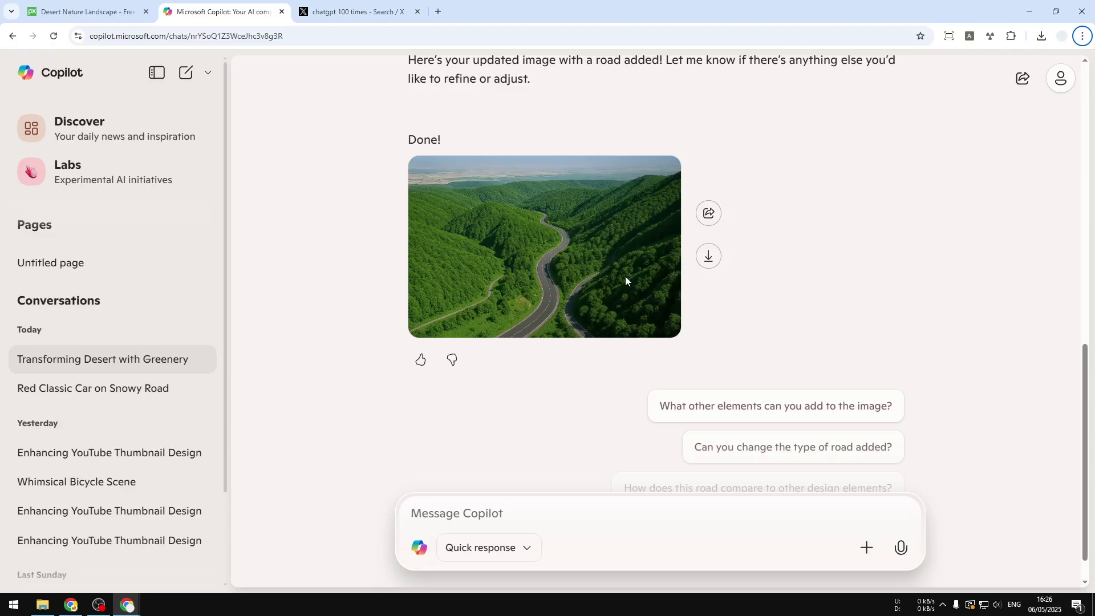
{"action": "left_click", "coordinate": [354, 11]}
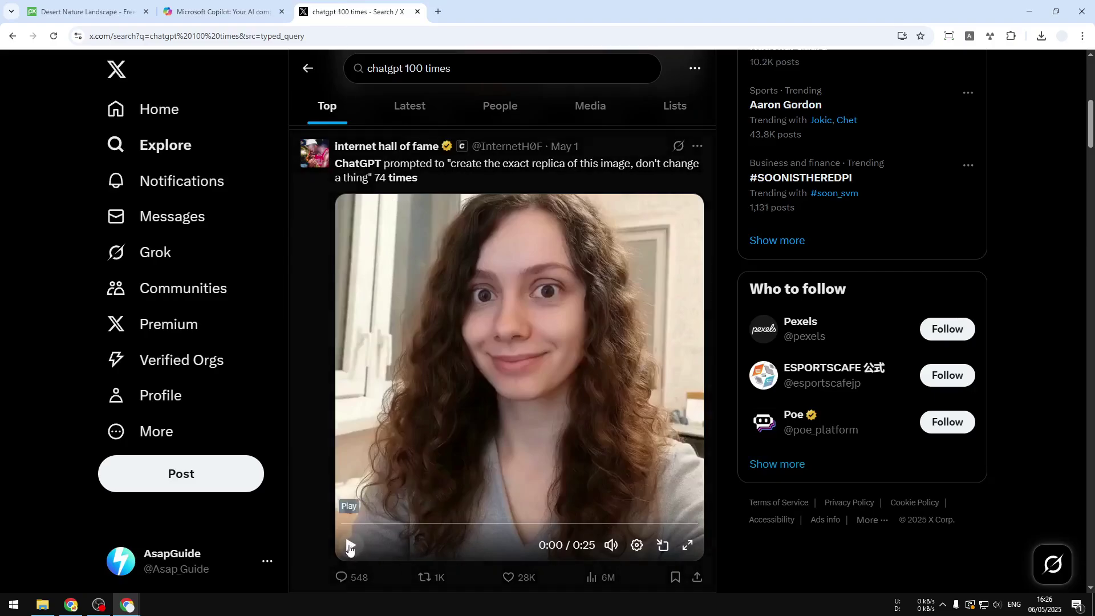
{"action": "left_click", "coordinate": [349, 546]}
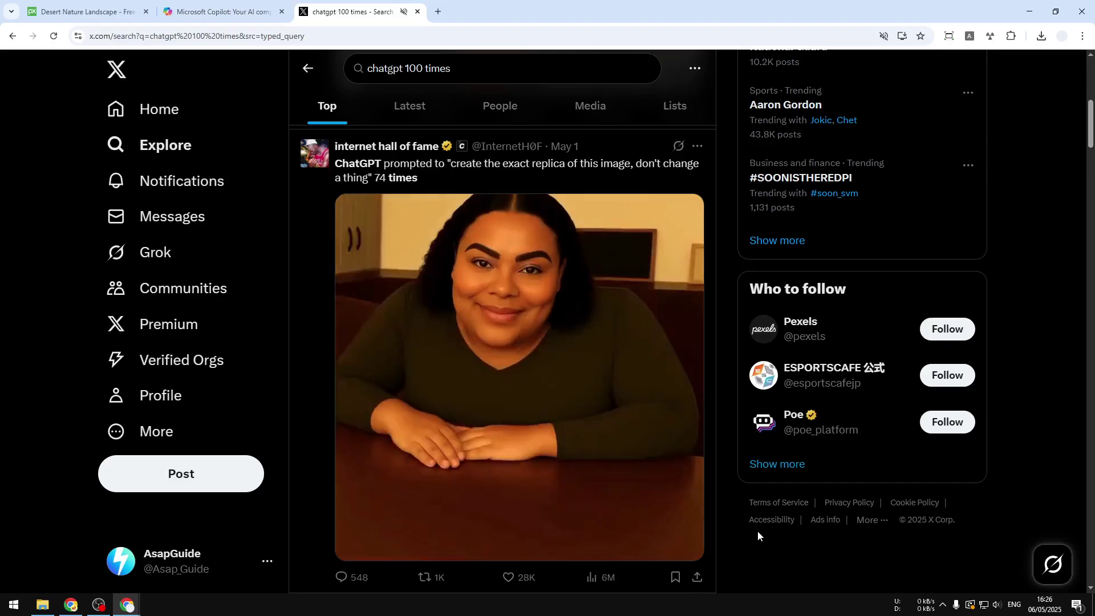
{"action": "mouse_move", "coordinate": [671, 476]}
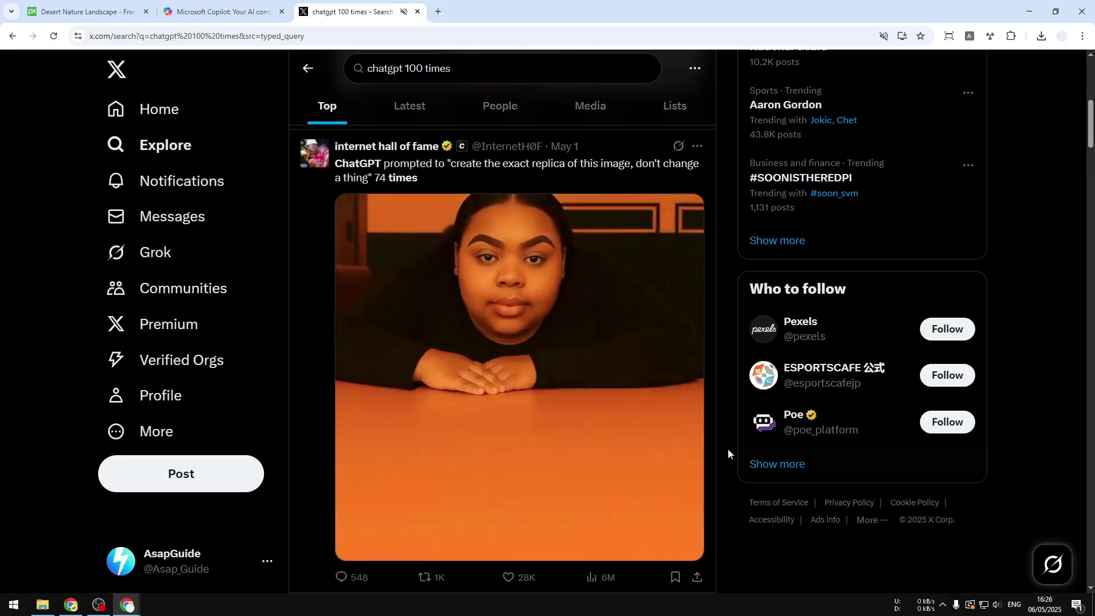
{"action": "mouse_move", "coordinate": [635, 442]}
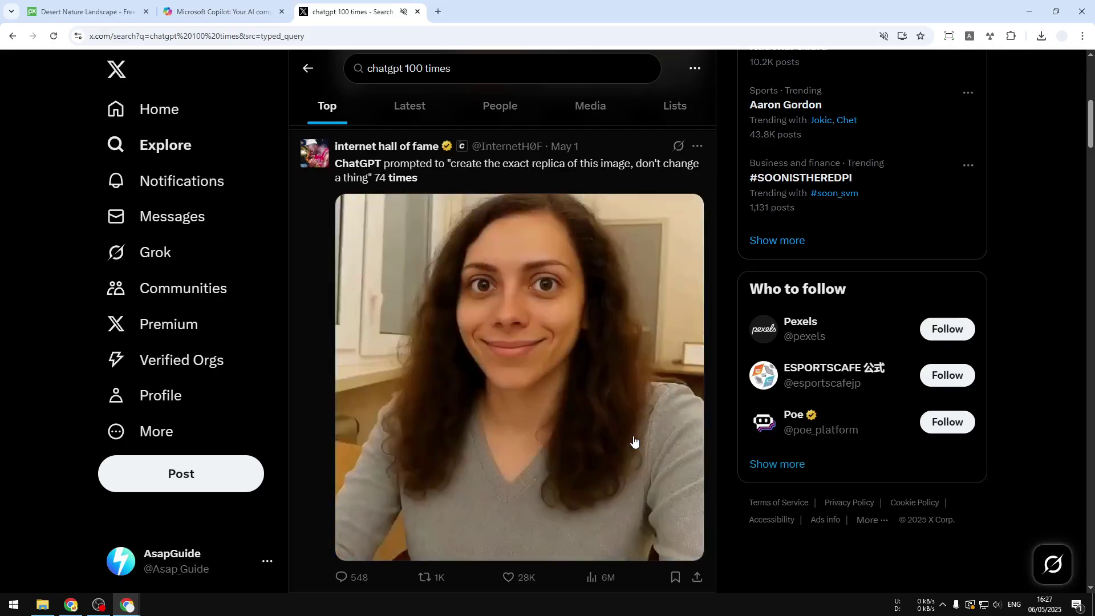
{"action": "left_click", "coordinate": [224, 9]}
{"action": "scroll", "coordinate": [553, 228], "scroll_direction": "up", "scroll_amount": 10}
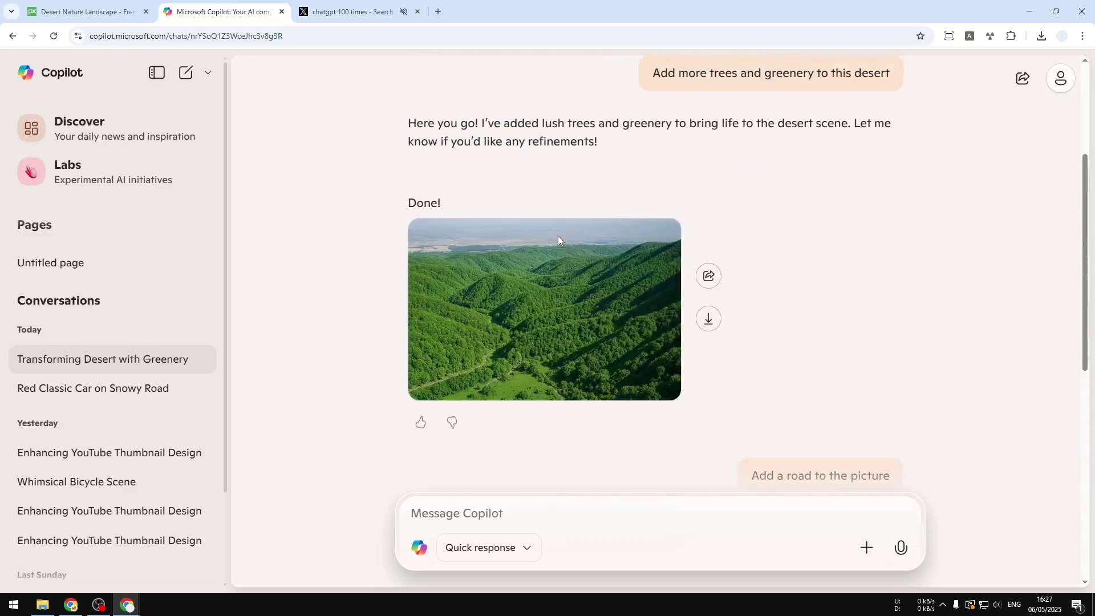